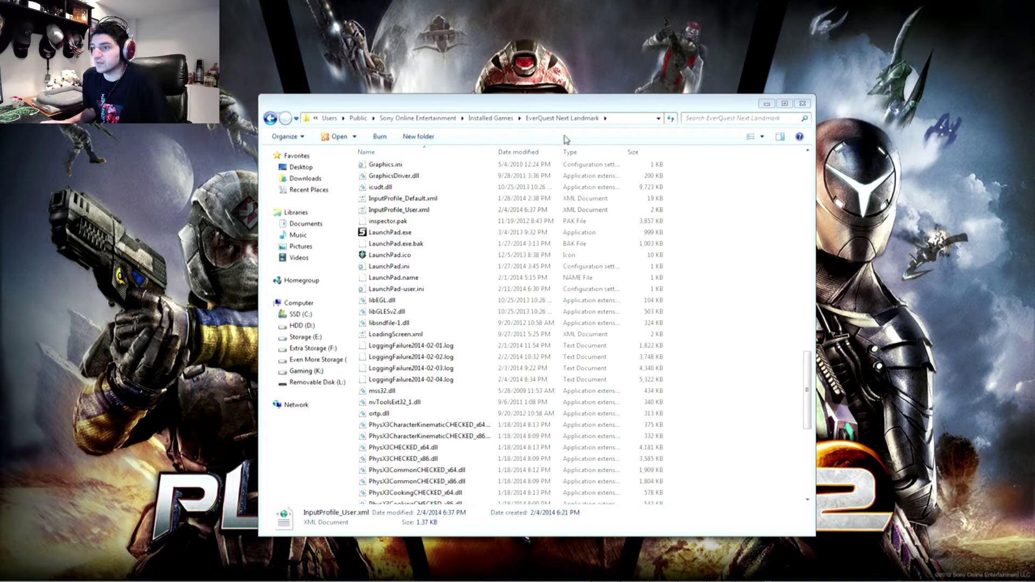
Open InputProfile_User.xml from the EverQuest Next Landmark folder for editing in Notepad
click(420, 211)
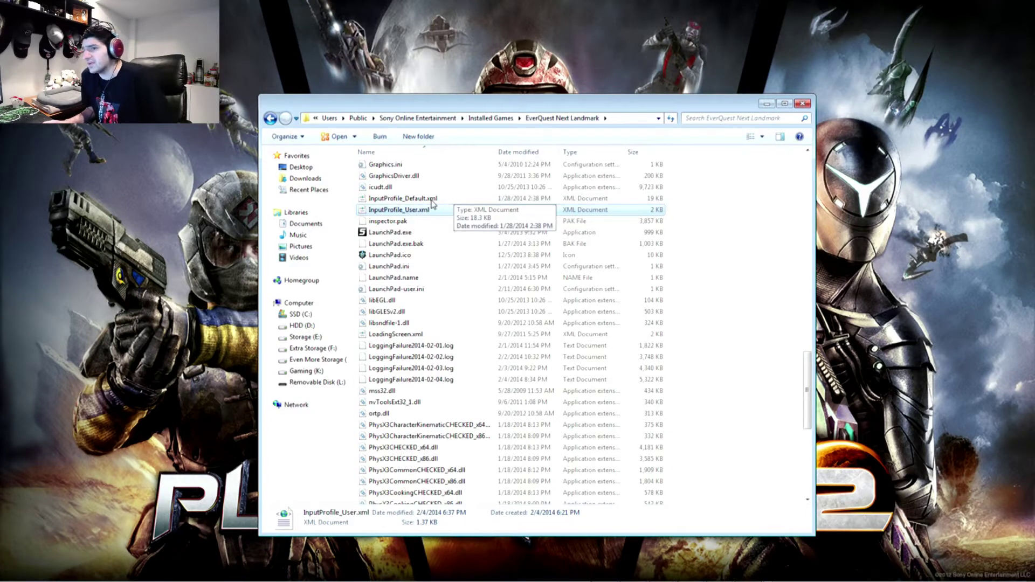
click(433, 201)
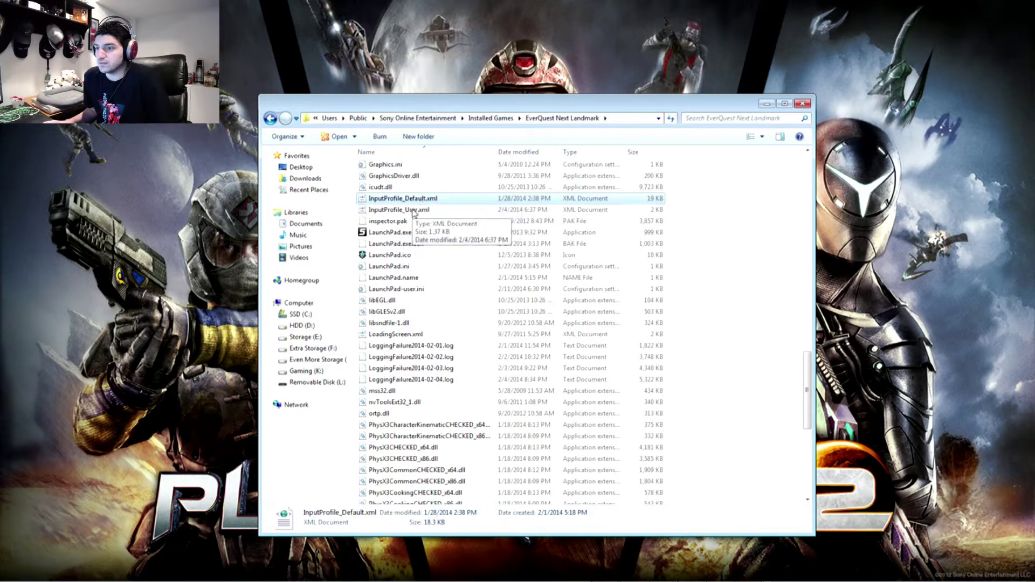
right_click(415, 212)
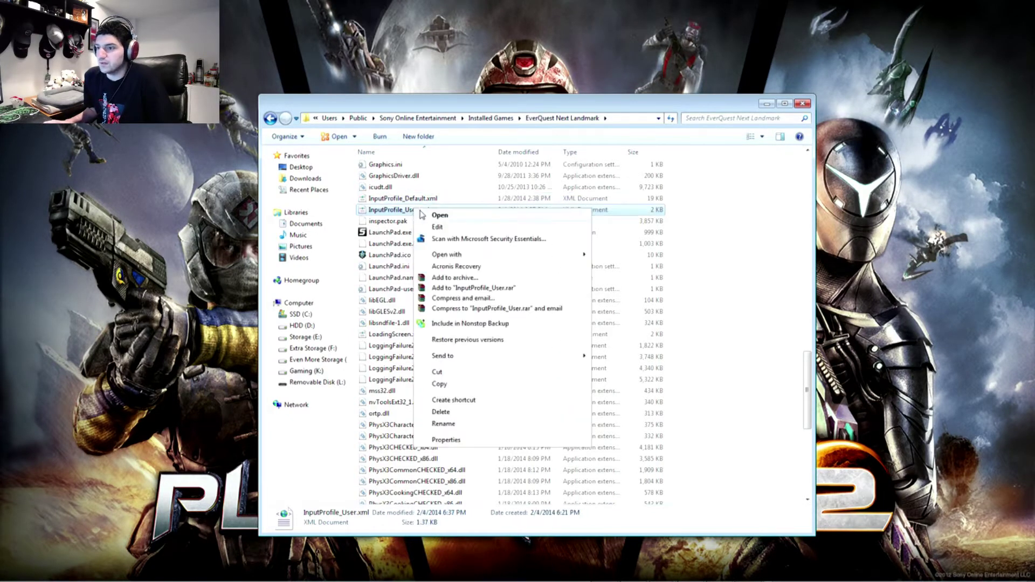
click(438, 227)
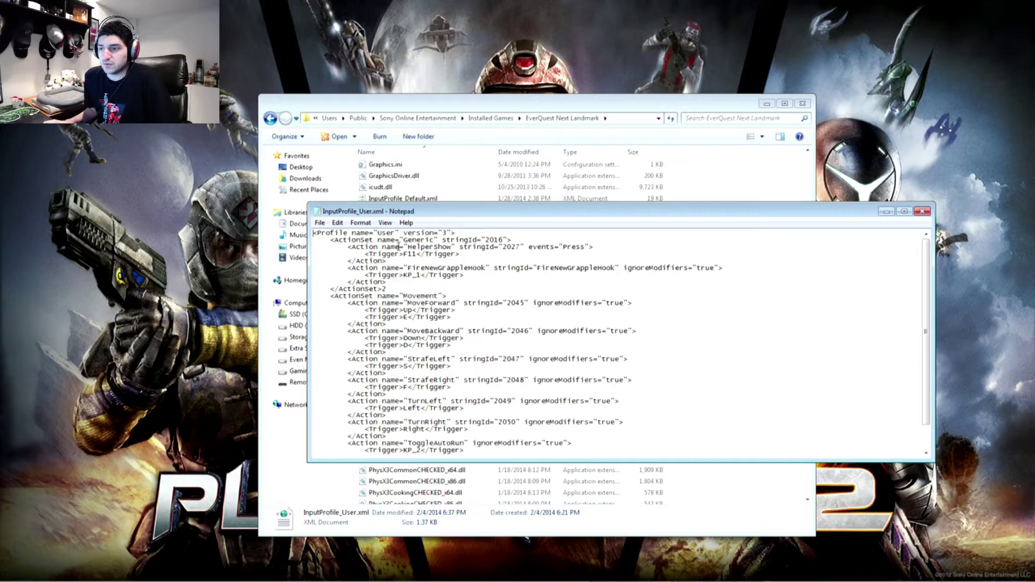
Examine the profile name in the first line and read through the key bindings in InputProfile_User.xml
drag(379, 233, 396, 233)
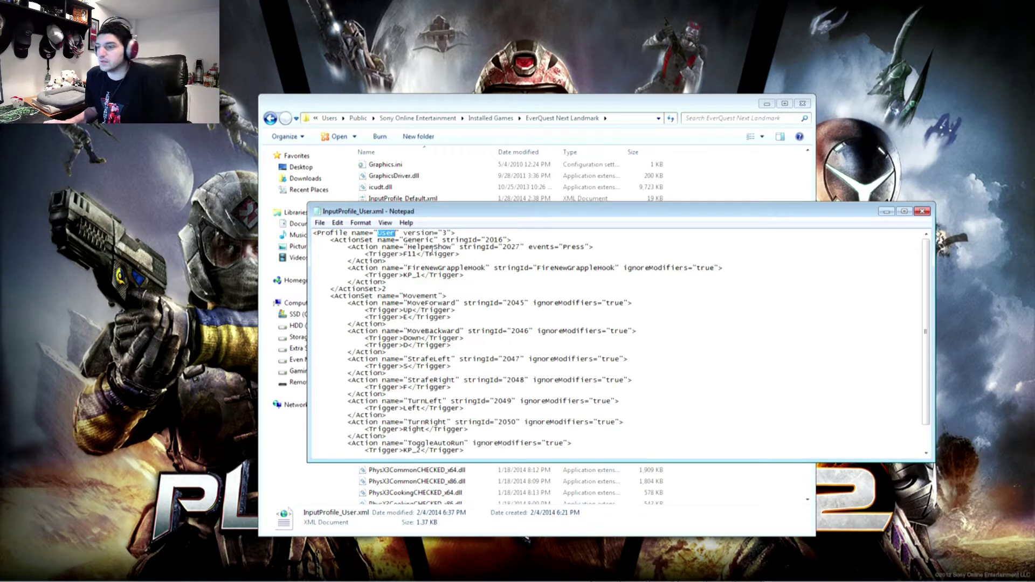
click(431, 249)
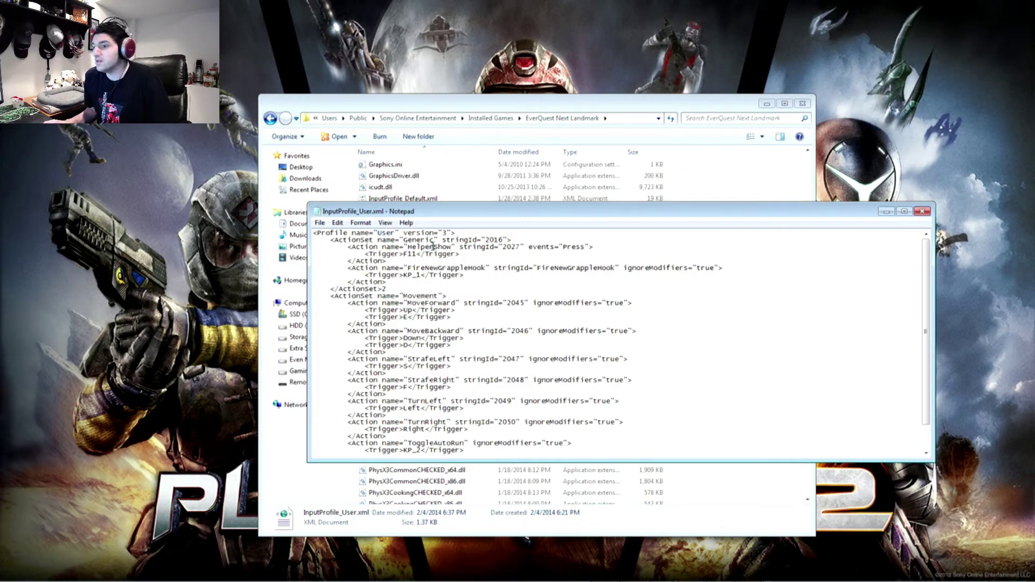
scroll(371, 259, down, 1)
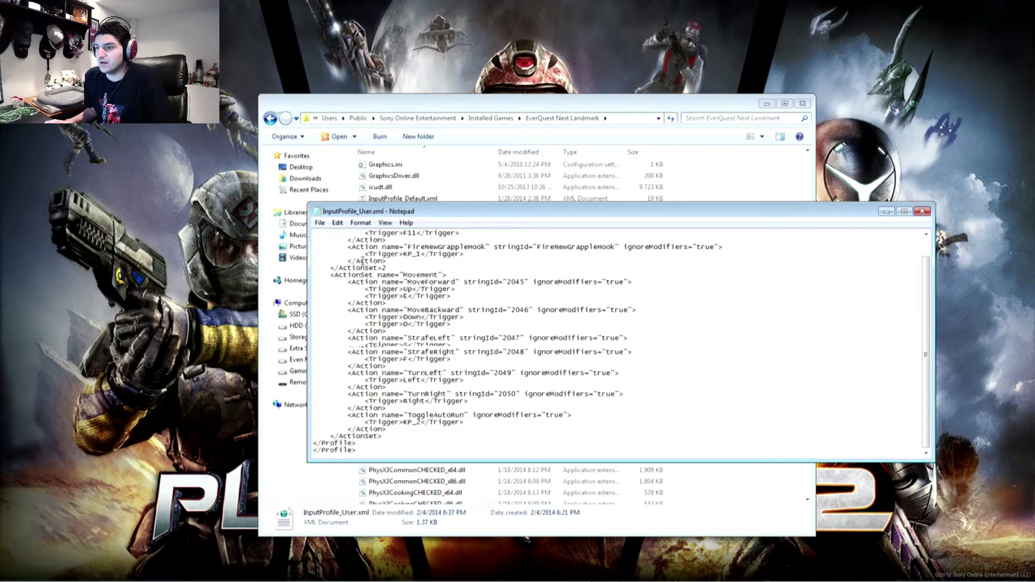
scroll(371, 260, up, 1)
scroll(373, 311, down, 2)
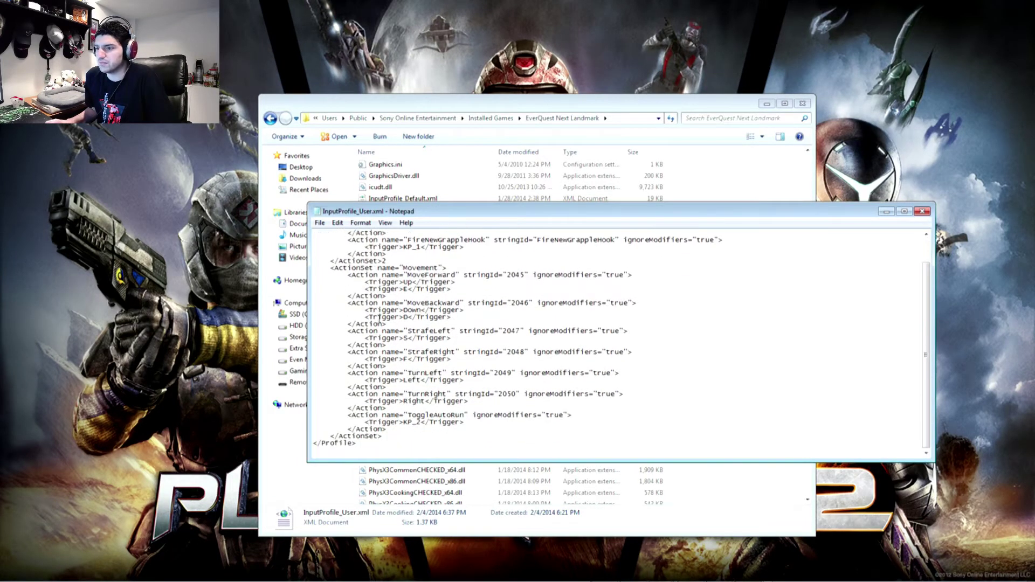
scroll(378, 312, up, 2)
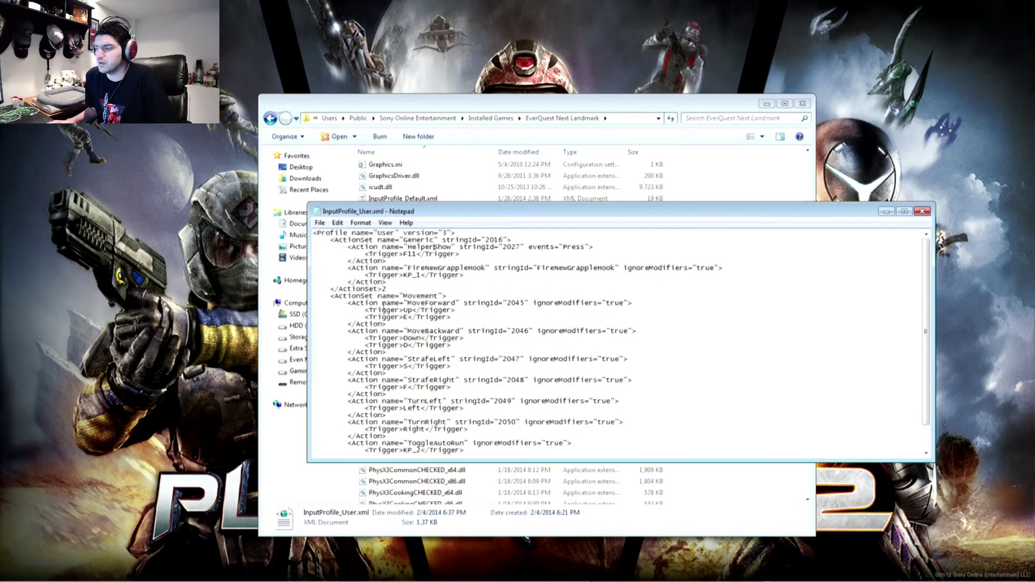
Close the user profile and open InputProfile_Default.xml for editing to skim its full list of key bindings
click(922, 211)
right_click(448, 199)
click(443, 199)
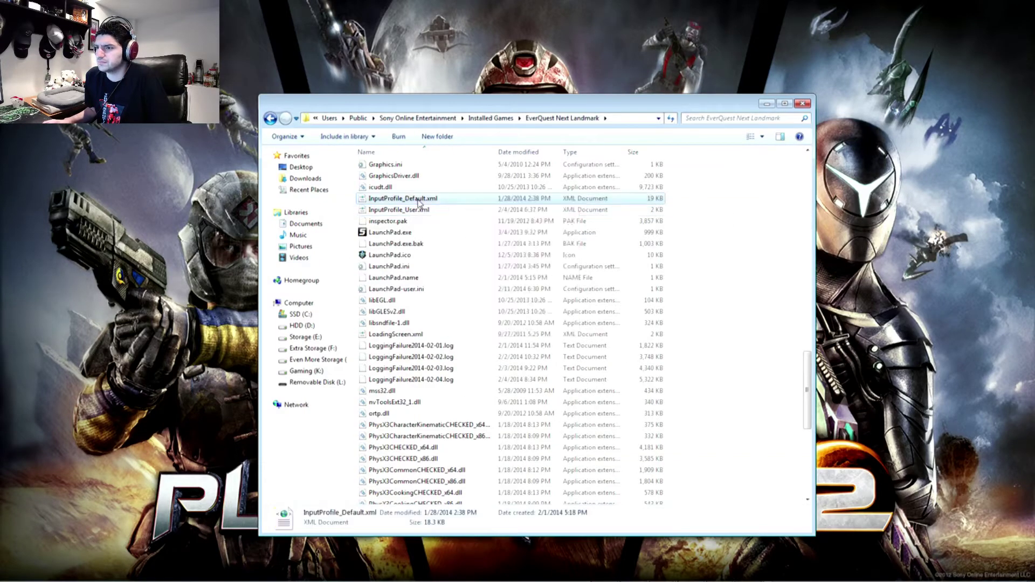
right_click(444, 200)
click(454, 220)
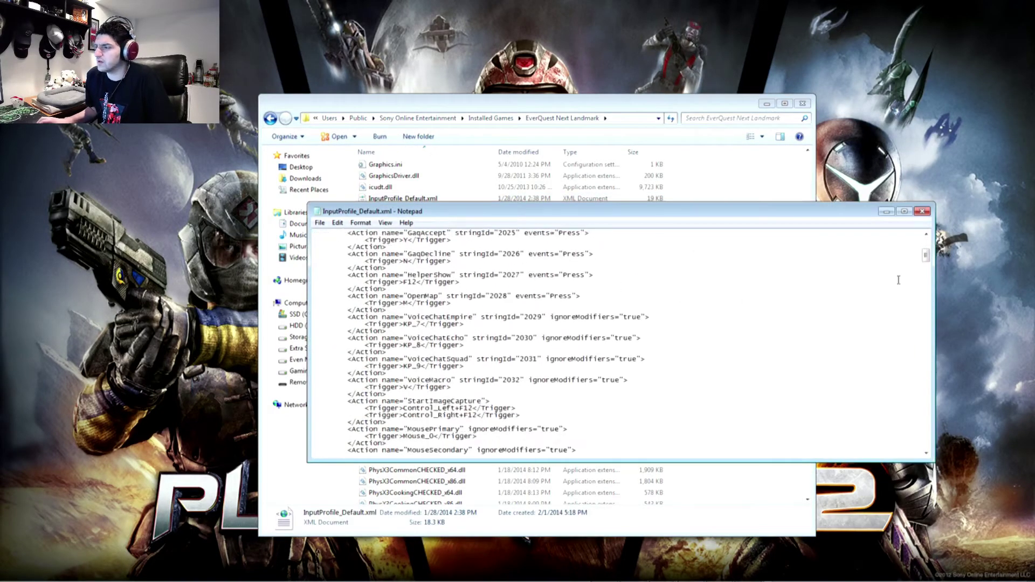
drag(926, 255, 926, 426)
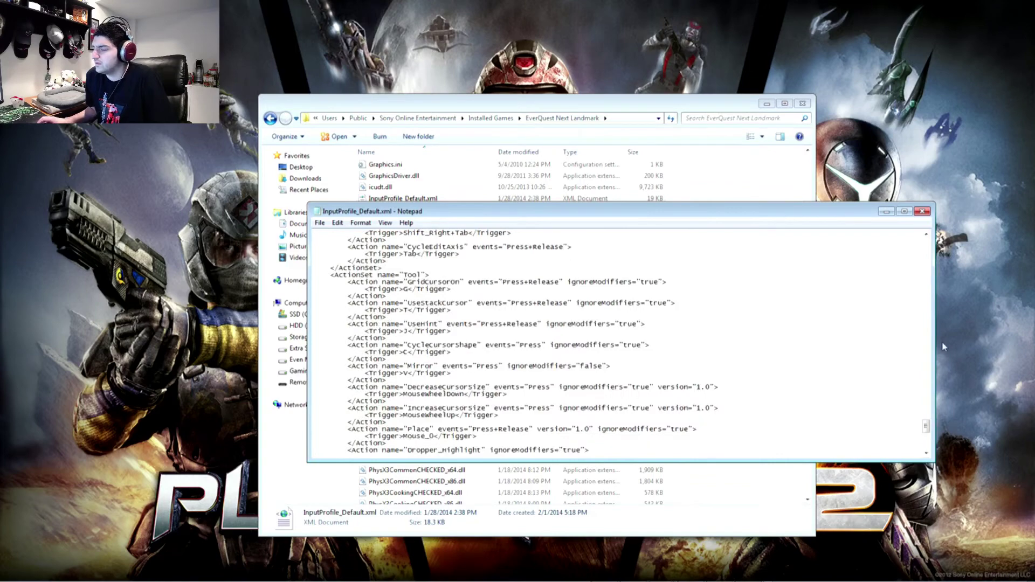
Close the default profile and reopen InputProfile_User.xml for editing
click(922, 211)
click(420, 210)
right_click(420, 211)
click(445, 233)
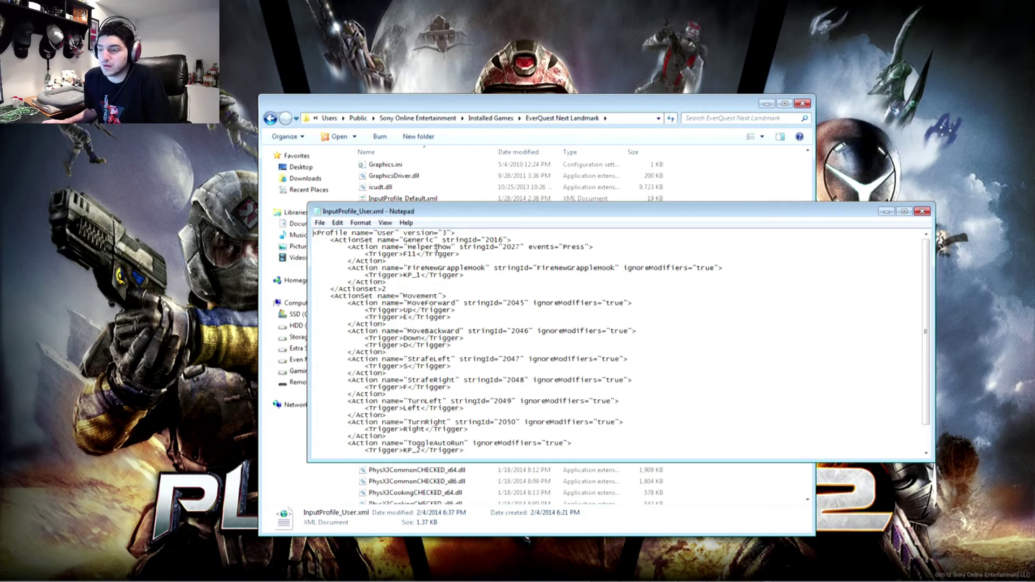
Examine the HelperShow trigger and review the other custom bindings, with the Notepad window moved clear of the two profile files
click(423, 262)
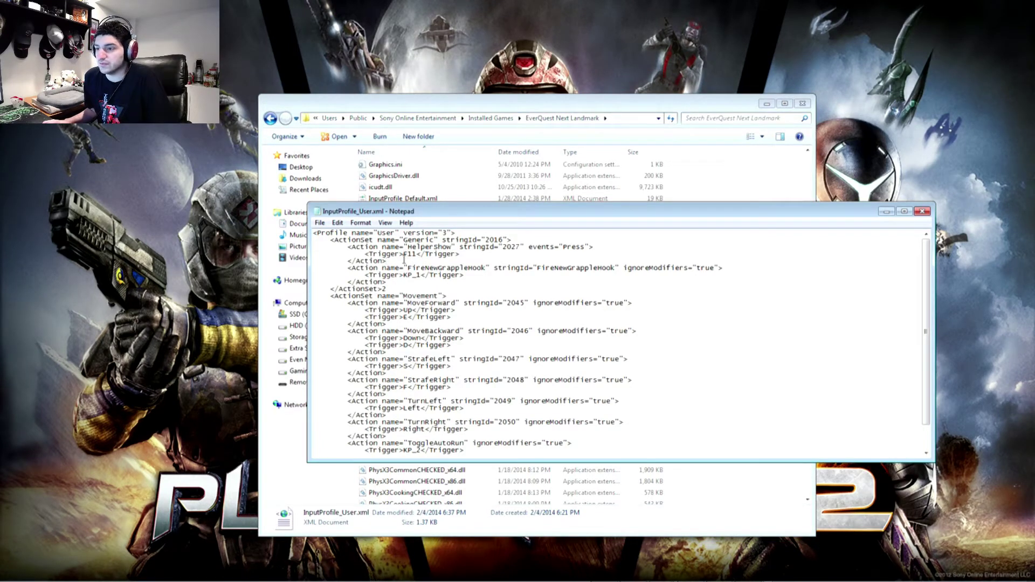
mouse_move(409, 247)
mouse_down()
mouse_move(453, 247)
mouse_move(409, 254)
mouse_move(453, 247)
mouse_move(418, 249)
mouse_up()
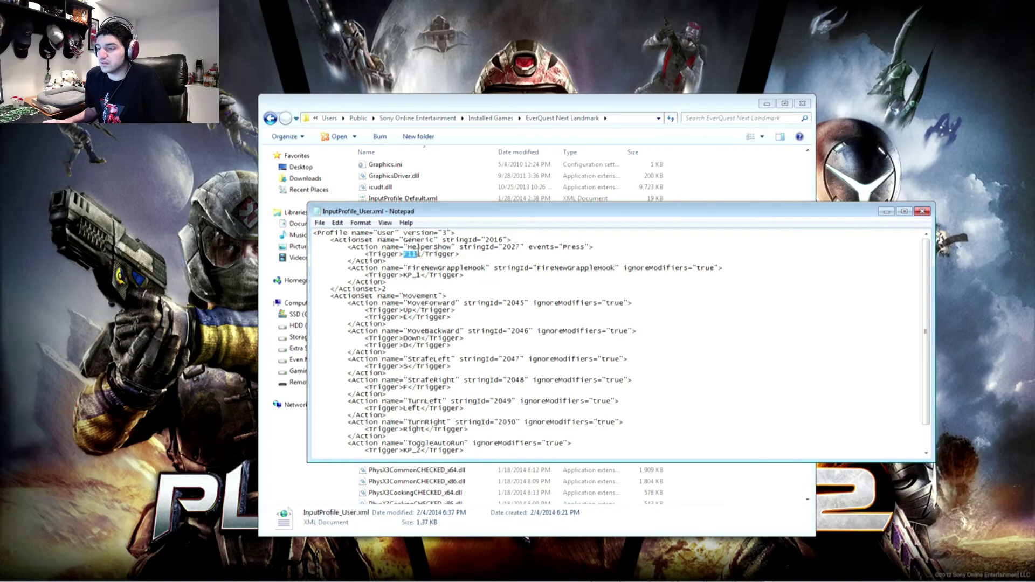
click(427, 255)
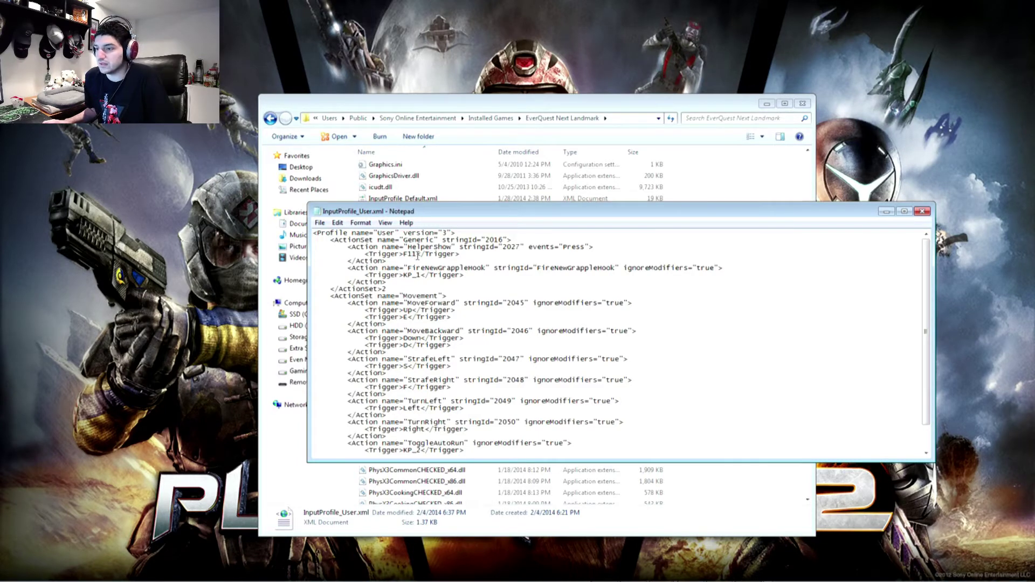
scroll(418, 256, down, 2)
scroll(417, 256, up, 1)
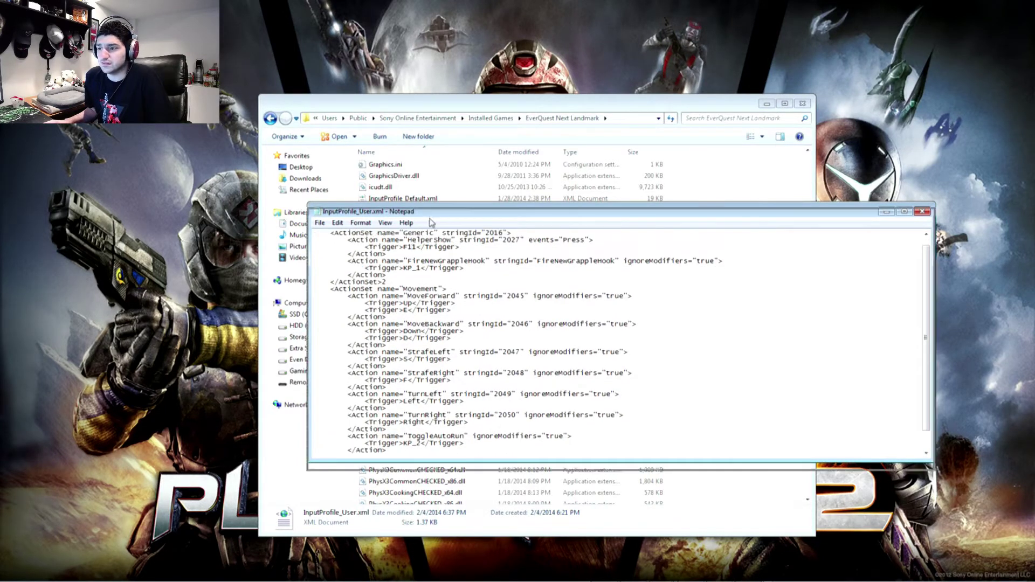
drag(432, 214, 425, 258)
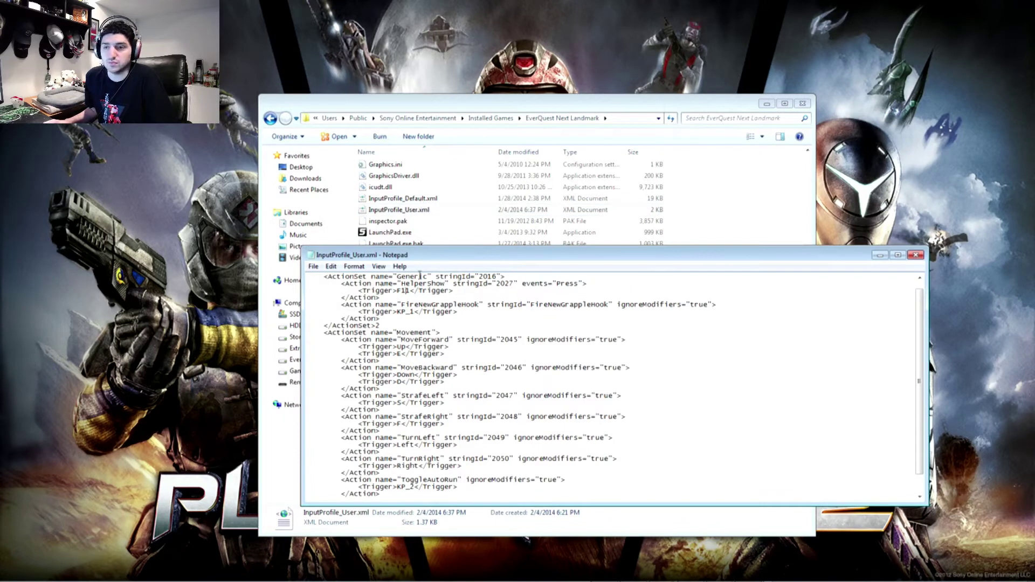
scroll(425, 279, up, 1)
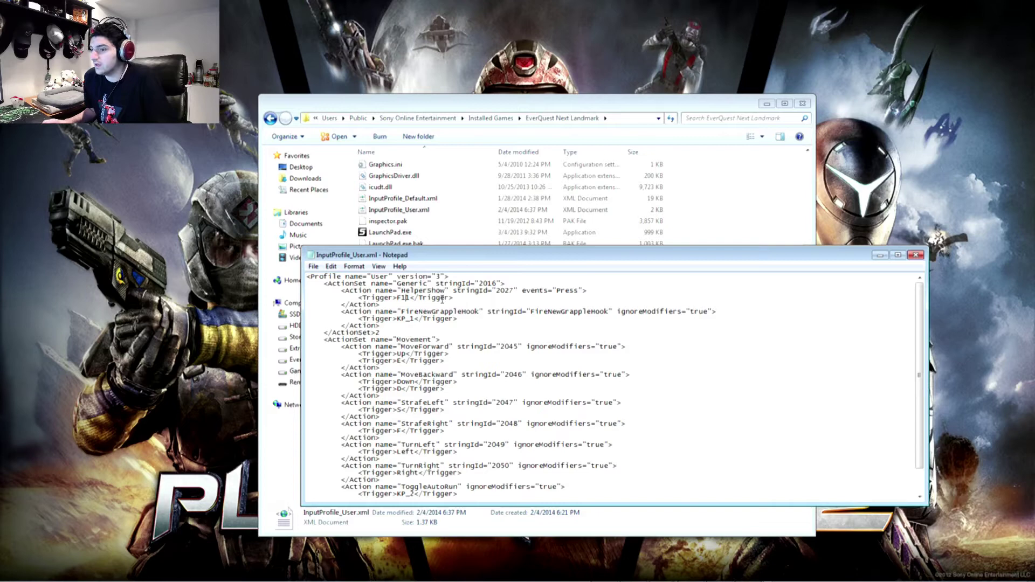
scroll(441, 302, down, 2)
scroll(441, 303, up, 2)
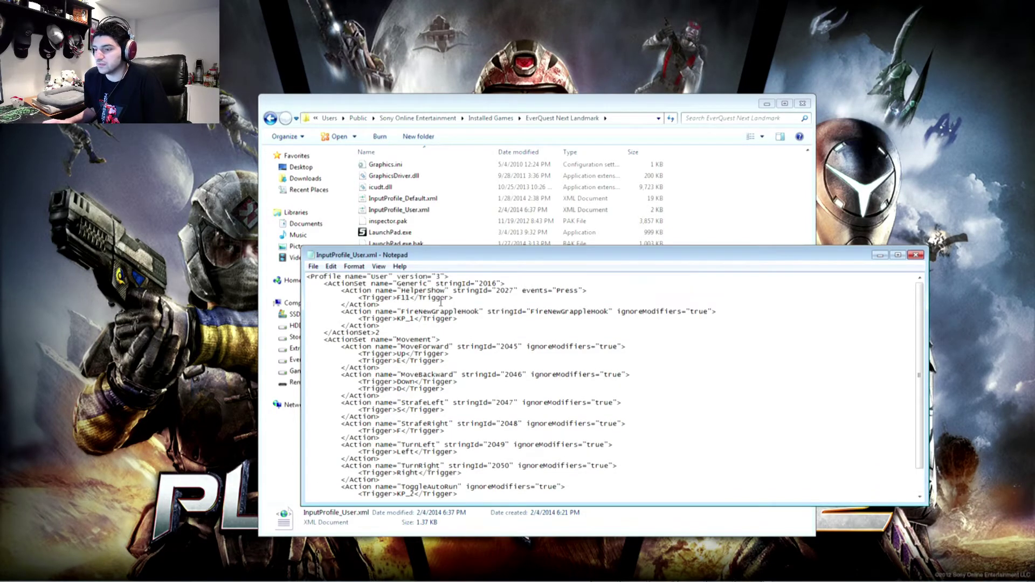
scroll(441, 302, down, 2)
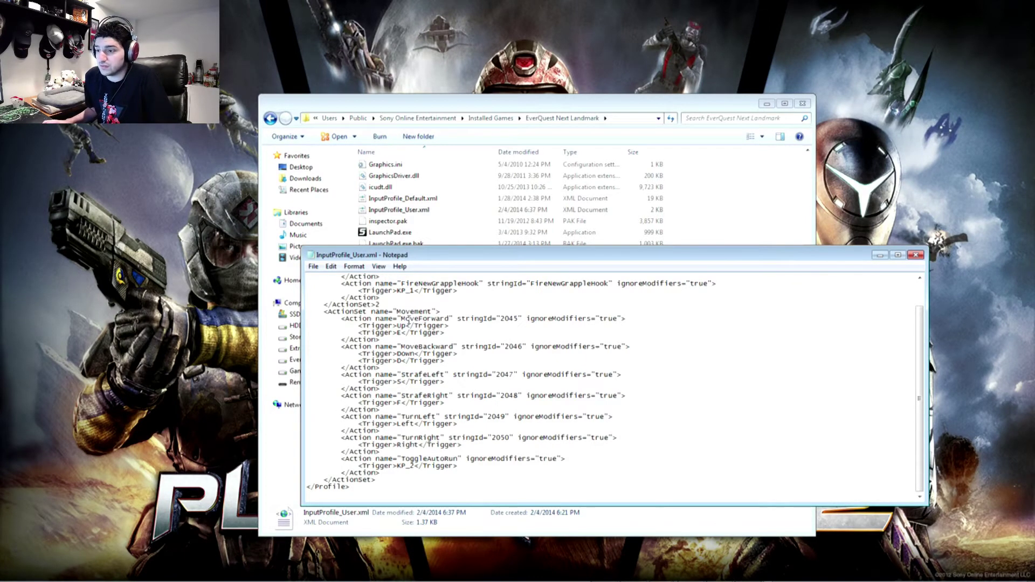
Compare the keypad triggers assigned to the FireNewGrappleHook and ToggleAutoRun actions
drag(397, 291, 413, 292)
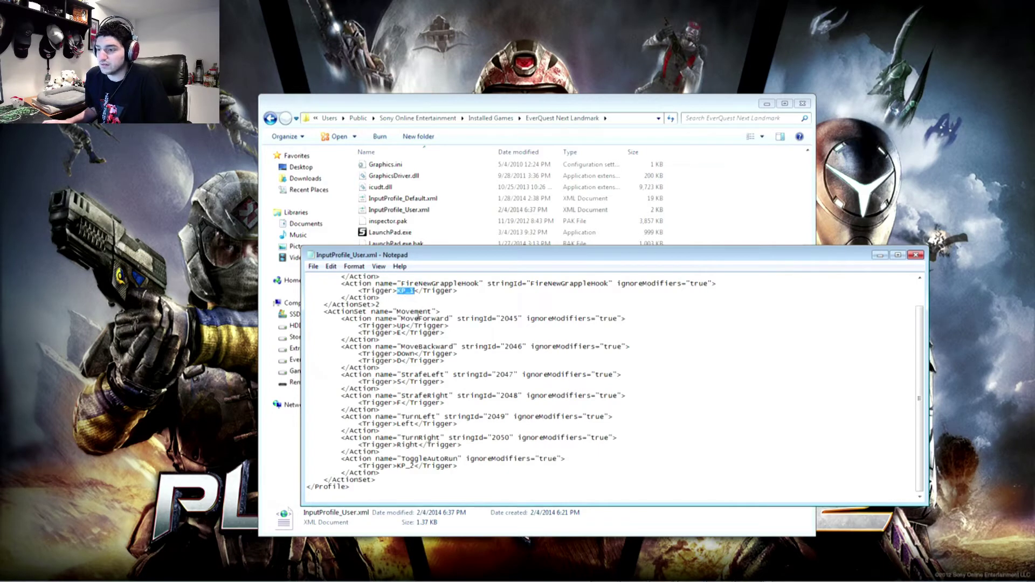
drag(397, 466, 414, 466)
click(437, 466)
scroll(436, 458, up, 2)
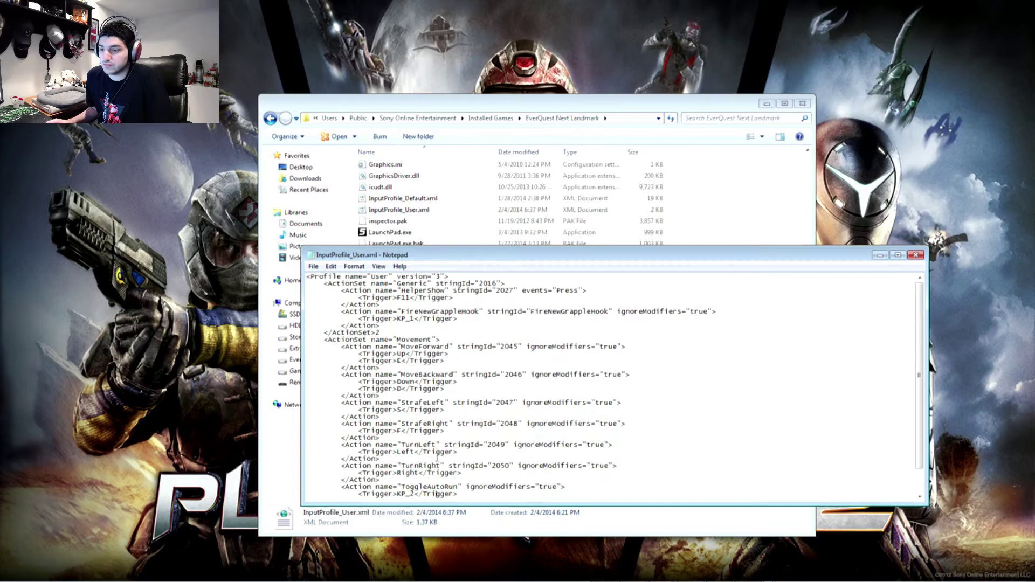
scroll(432, 445, down, 1)
scroll(431, 440, down, 1)
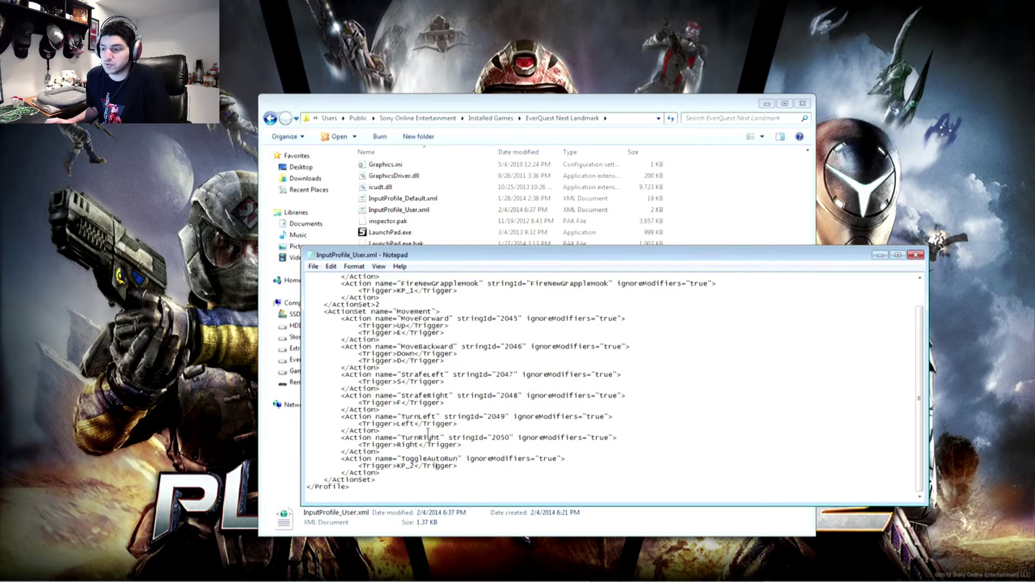
scroll(428, 433, up, 2)
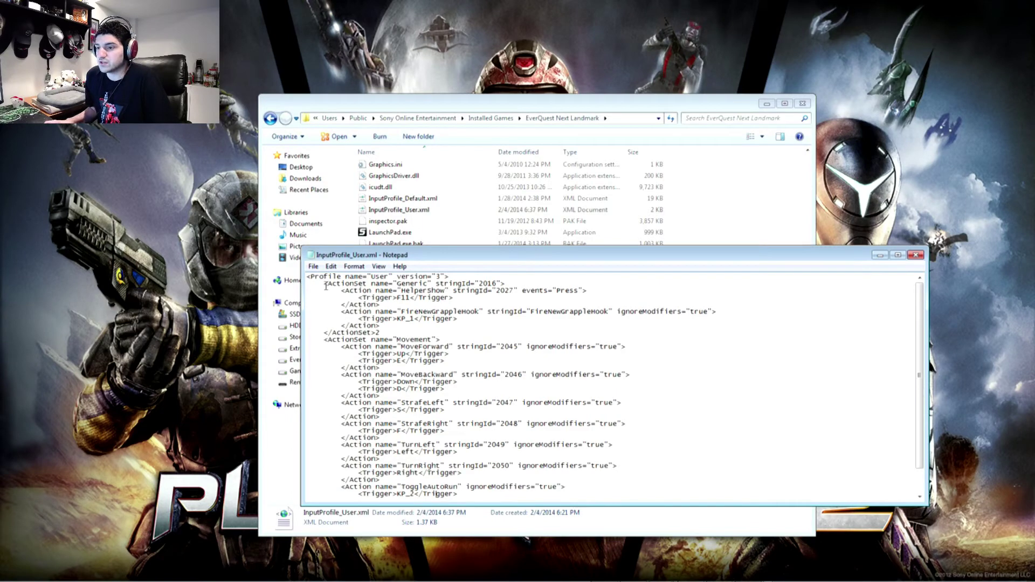
Examine the opening tag of the Generic action set and how its actions are nested beneath it
drag(324, 283, 449, 291)
click(341, 295)
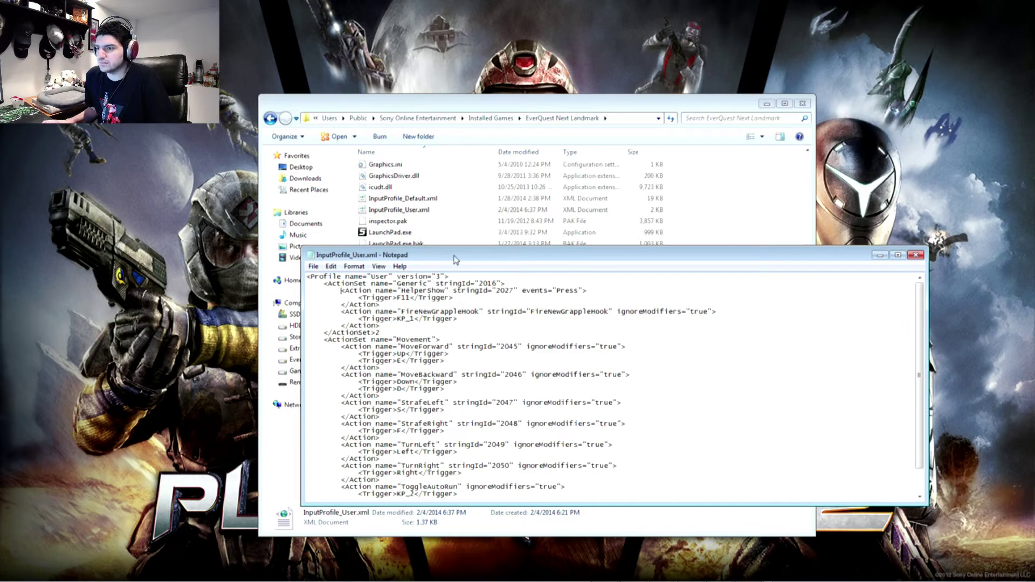
drag(457, 258, 445, 203)
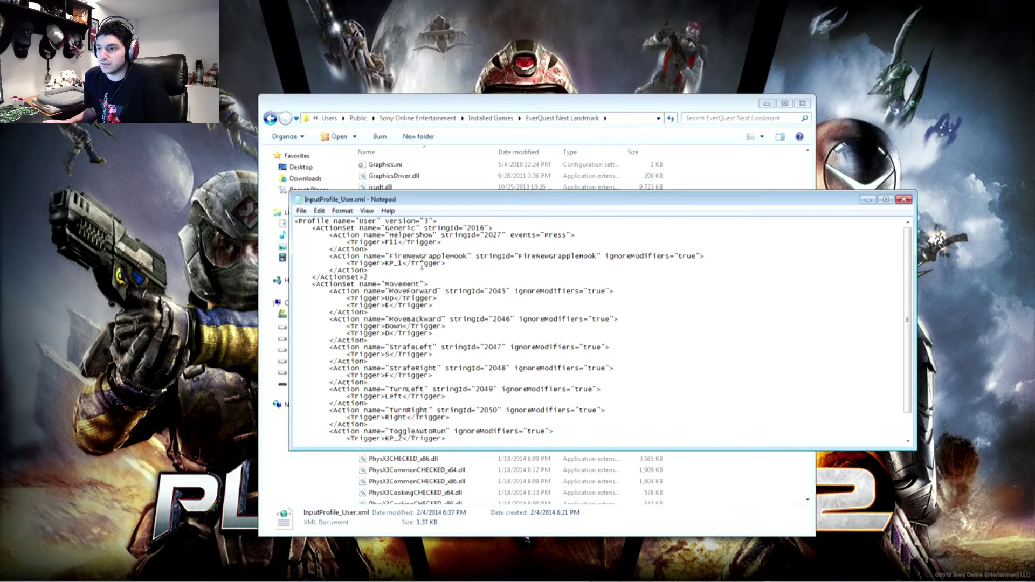
drag(313, 229, 384, 230)
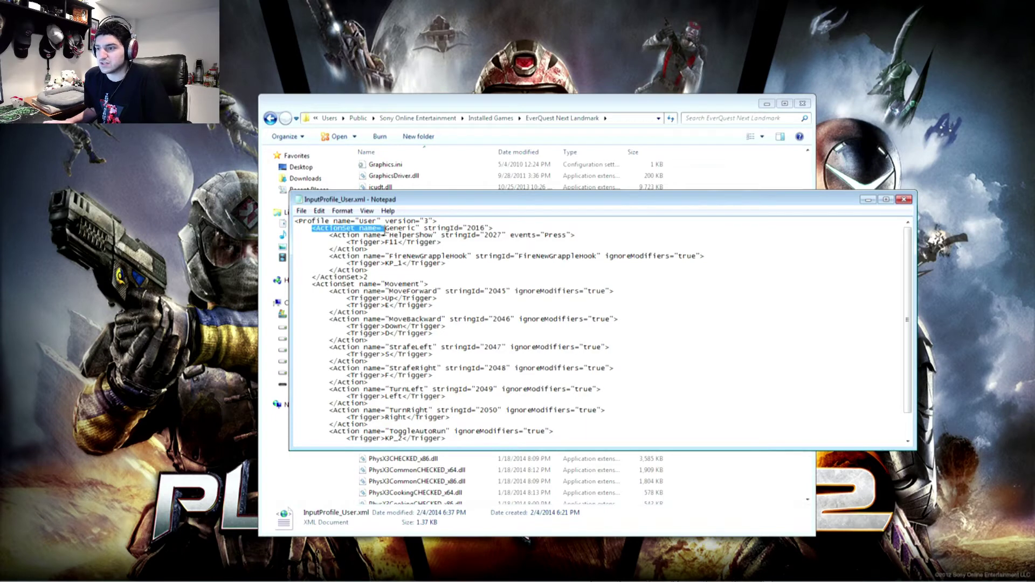
drag(492, 229, 319, 233)
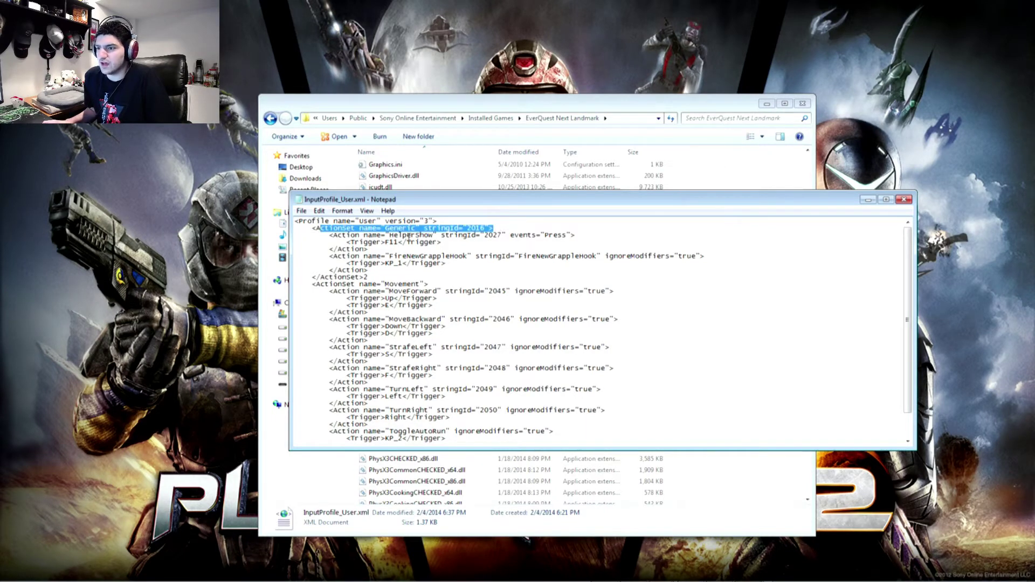
click(390, 229)
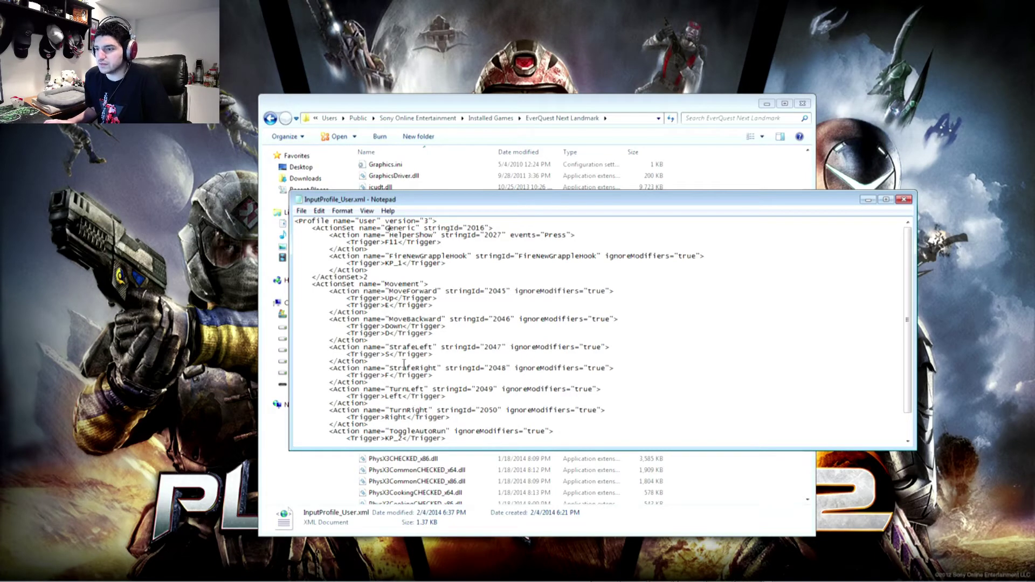
Examine the name of the Movement action set and the actions grouped under it
drag(388, 284, 421, 284)
click(419, 305)
scroll(406, 322, down, 2)
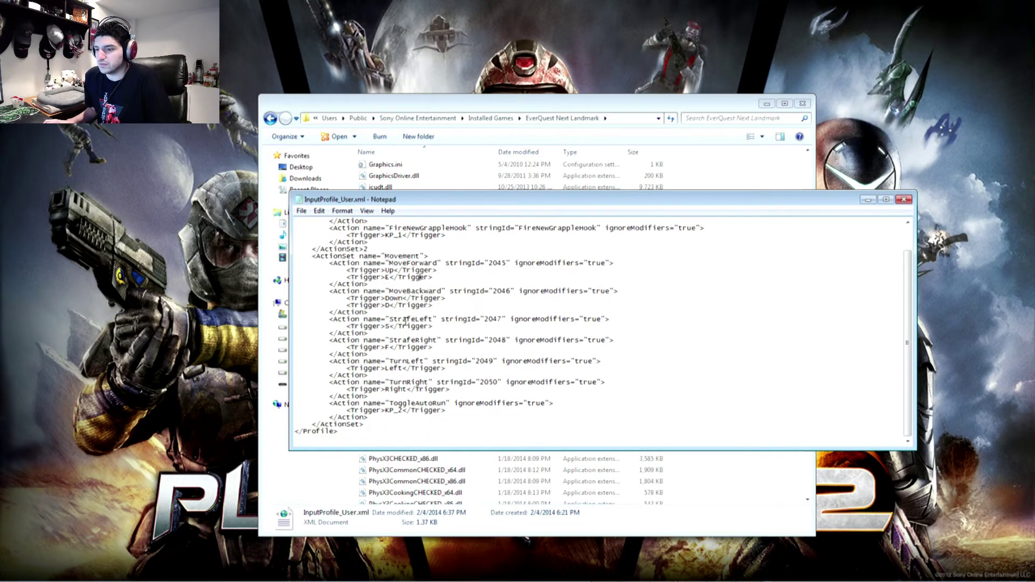
scroll(363, 416, up, 2)
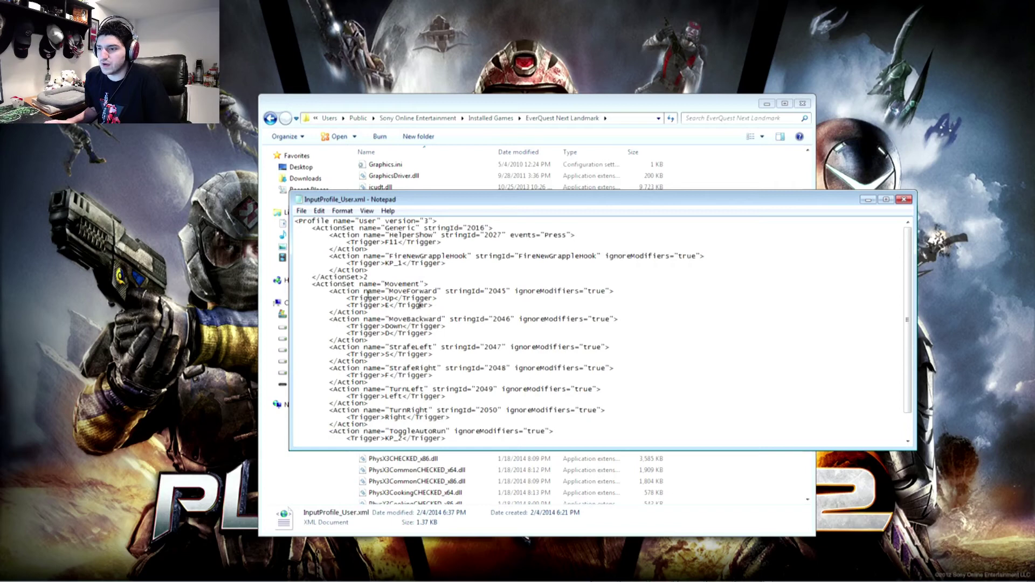
Replace the second trigger key of the MoveForward action with E
scroll(367, 295, down, 2)
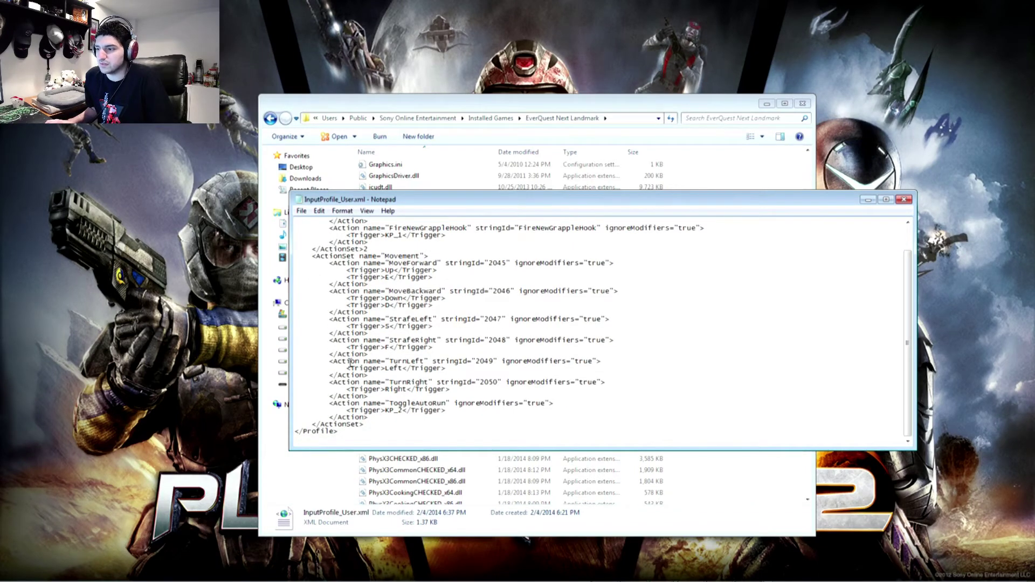
scroll(356, 353, up, 2)
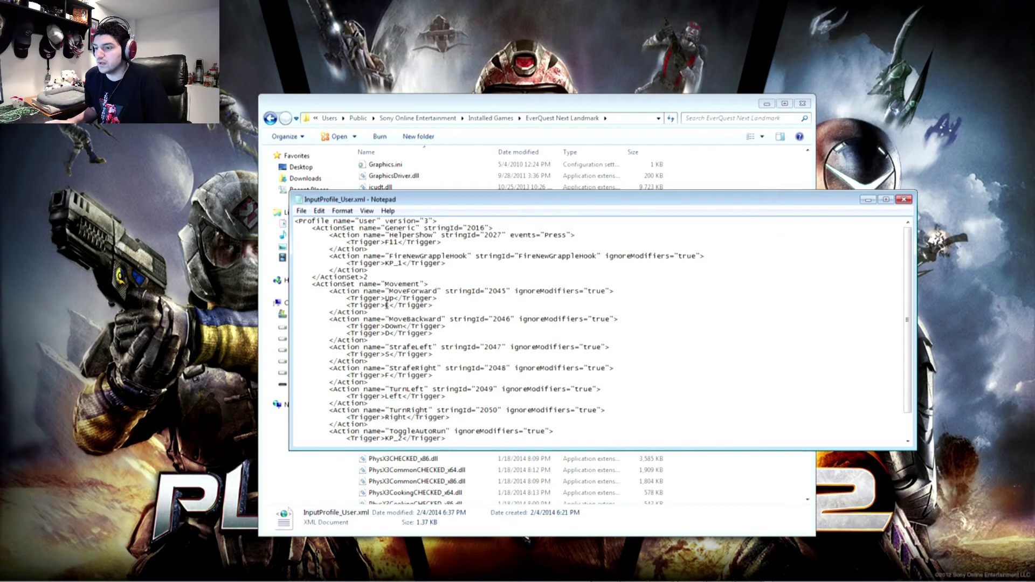
drag(386, 305, 391, 310)
text(E)
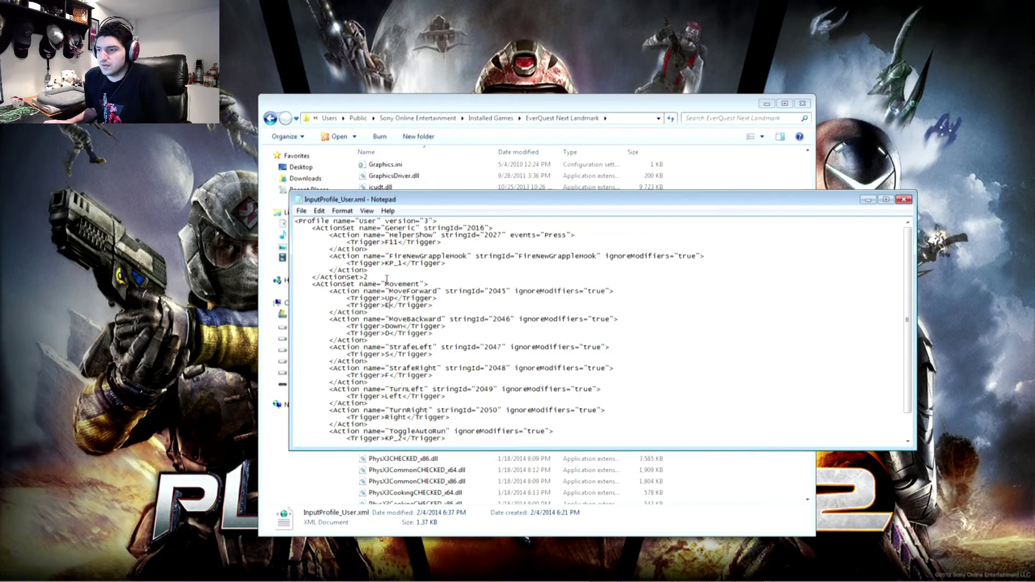
Examine how the keypad key names are written in the triggers of the FireNewGrappleHook and ToggleAutoRun actions
drag(386, 263, 402, 264)
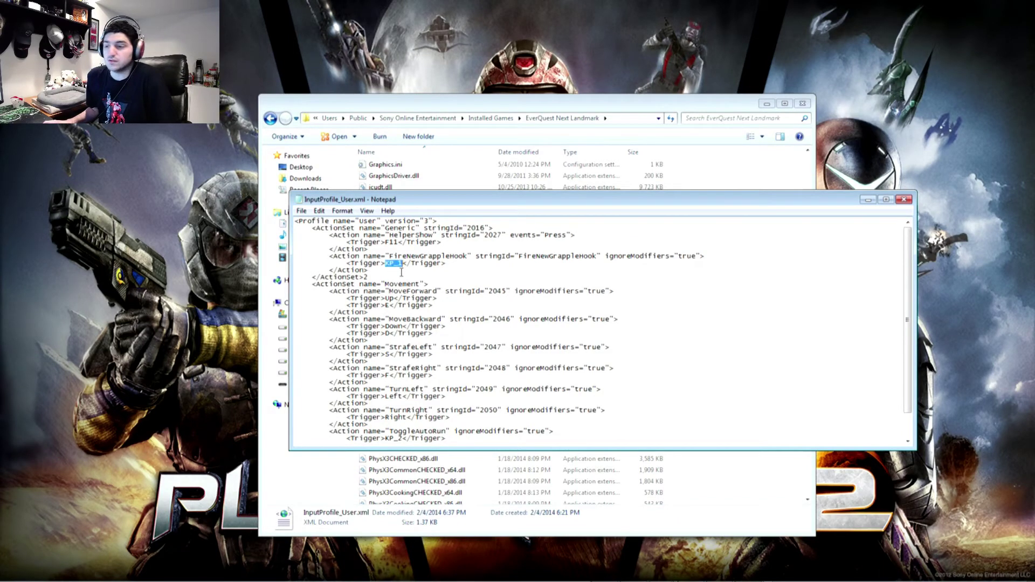
click(399, 271)
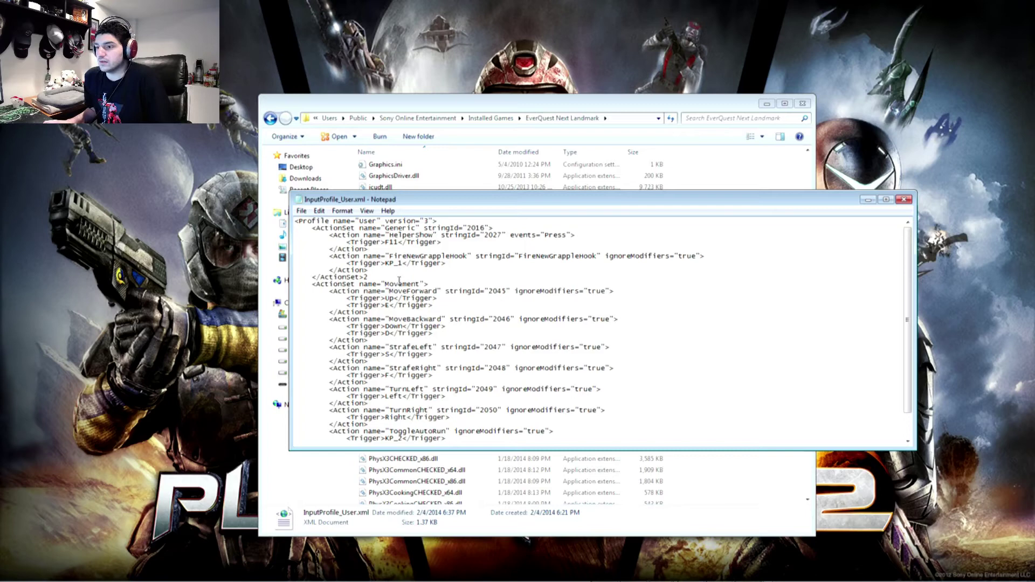
drag(385, 264, 399, 264)
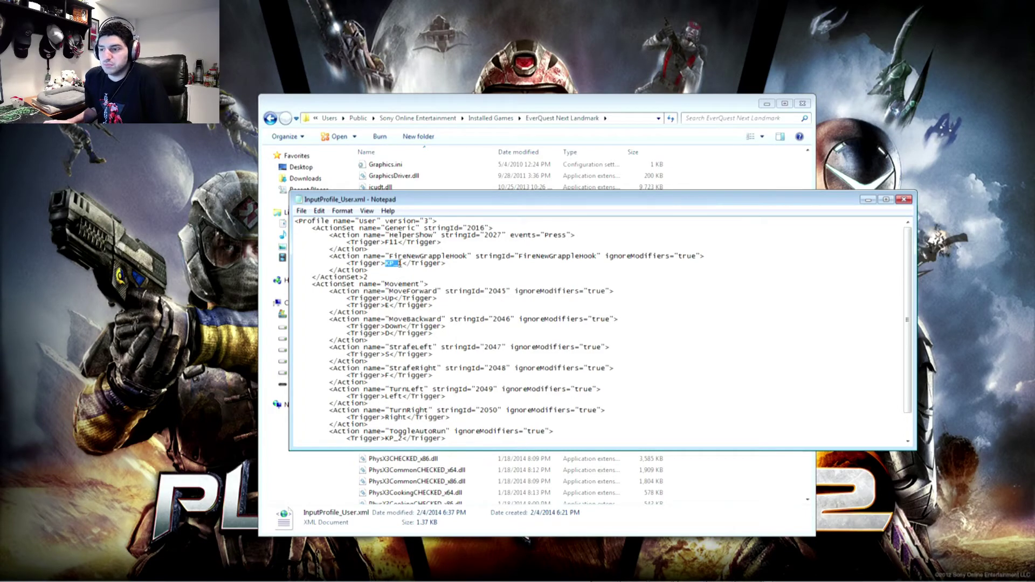
click(402, 268)
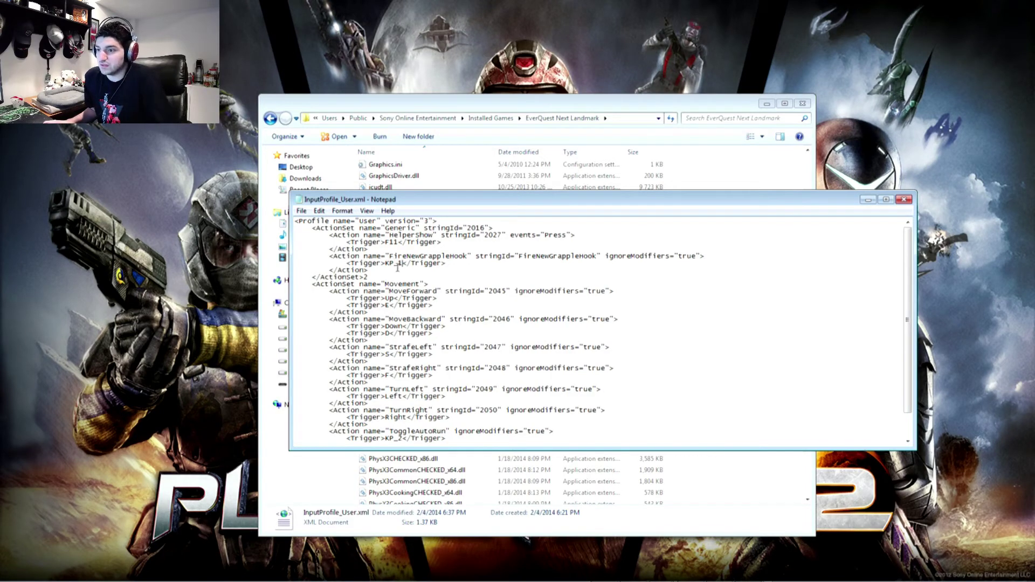
scroll(398, 267, down, 2)
drag(384, 410, 404, 409)
click(403, 410)
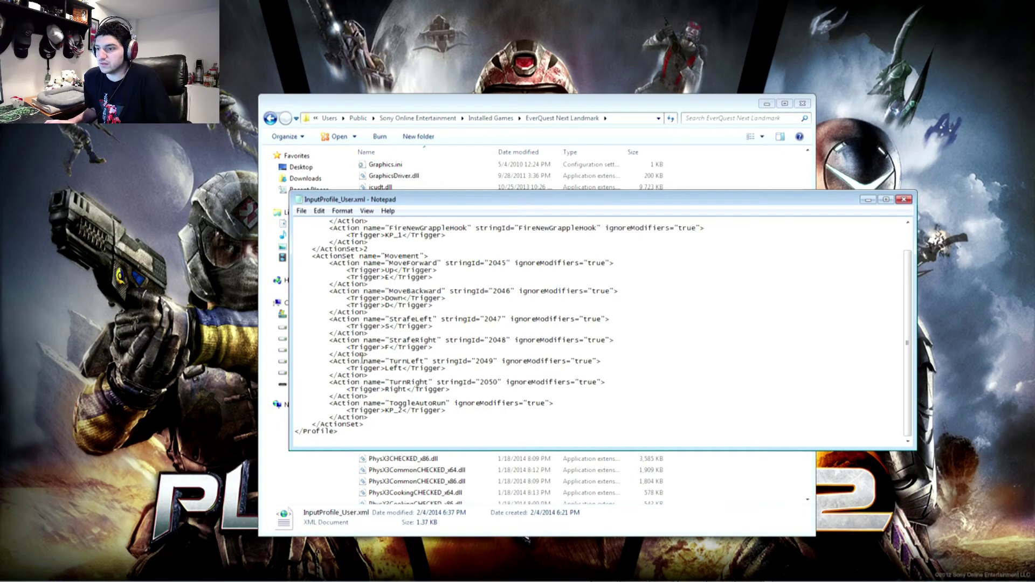
scroll(453, 378, up, 2)
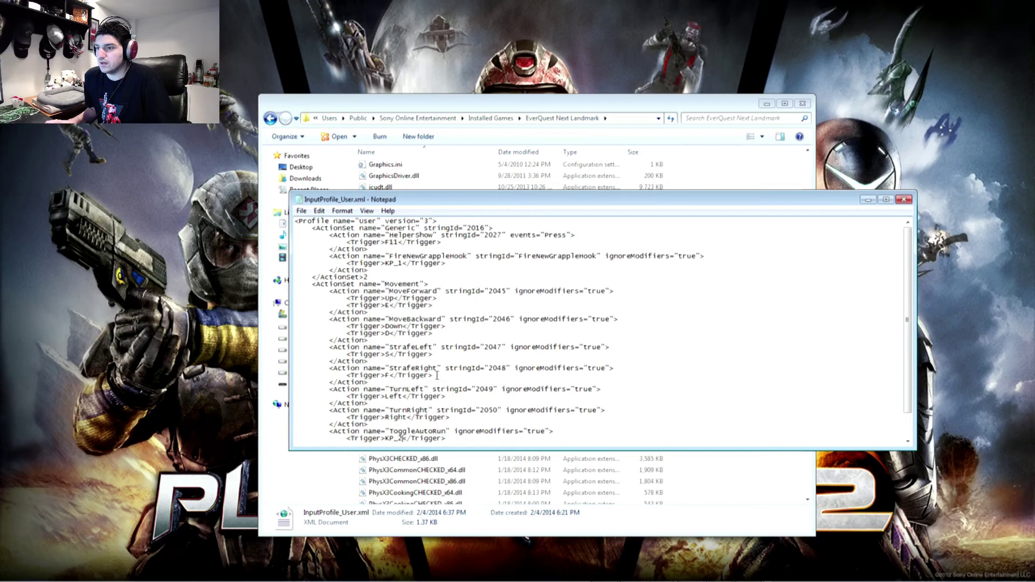
scroll(434, 374, down, 2)
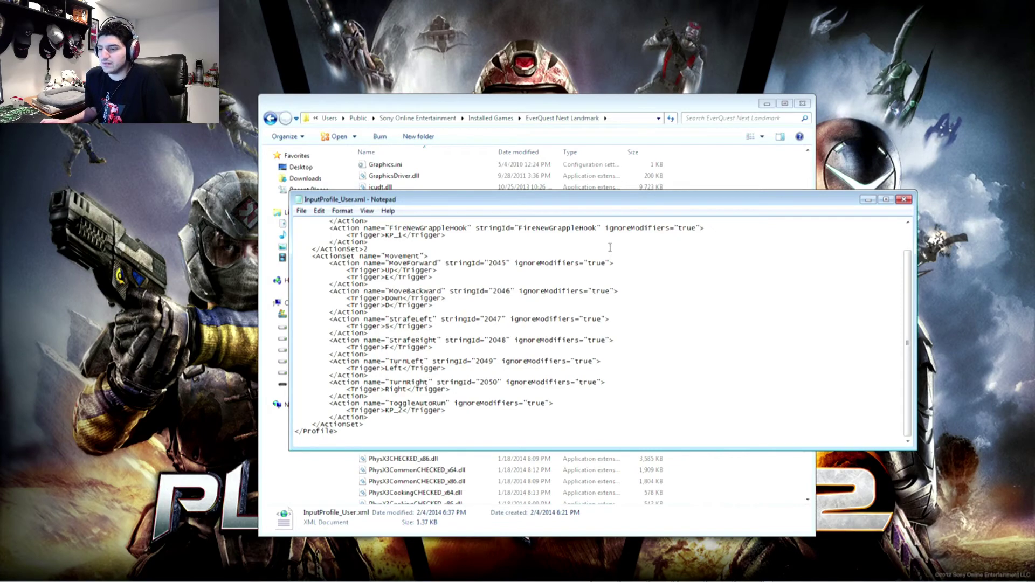
Reposition the InputProfile_User.xml window over the game folder window and return to the start of the file
drag(472, 200, 414, 165)
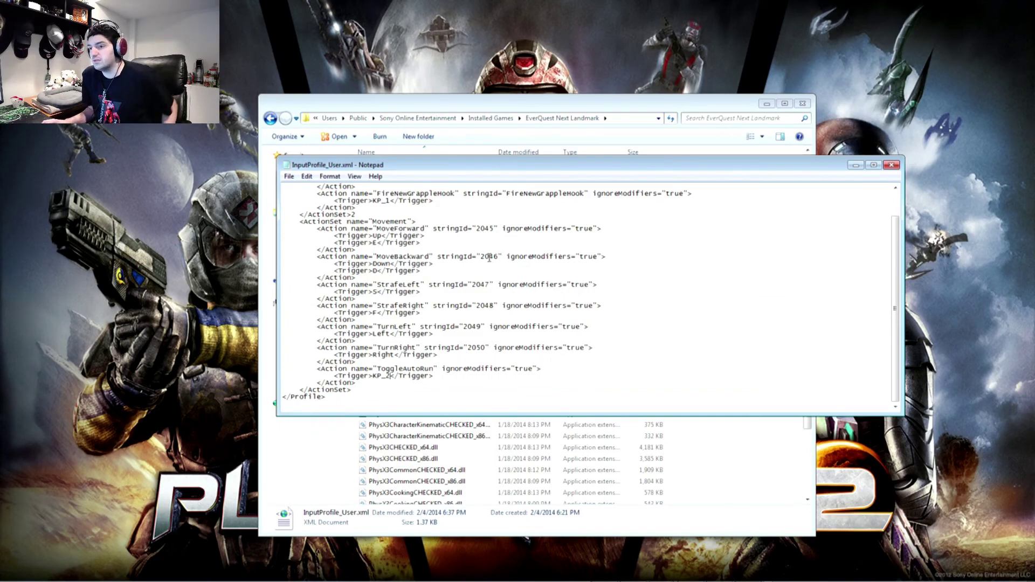
scroll(488, 257, up, 2)
drag(425, 169, 417, 182)
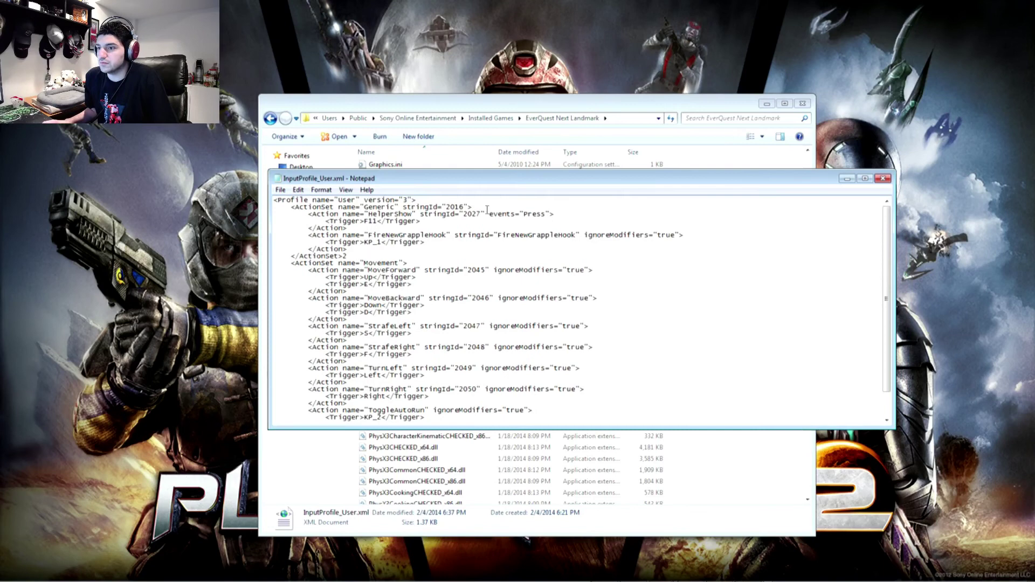
Examine the profile name in the opening Profile tag and review the Generic and Movement action sets through to the closing tag
double_click(344, 201)
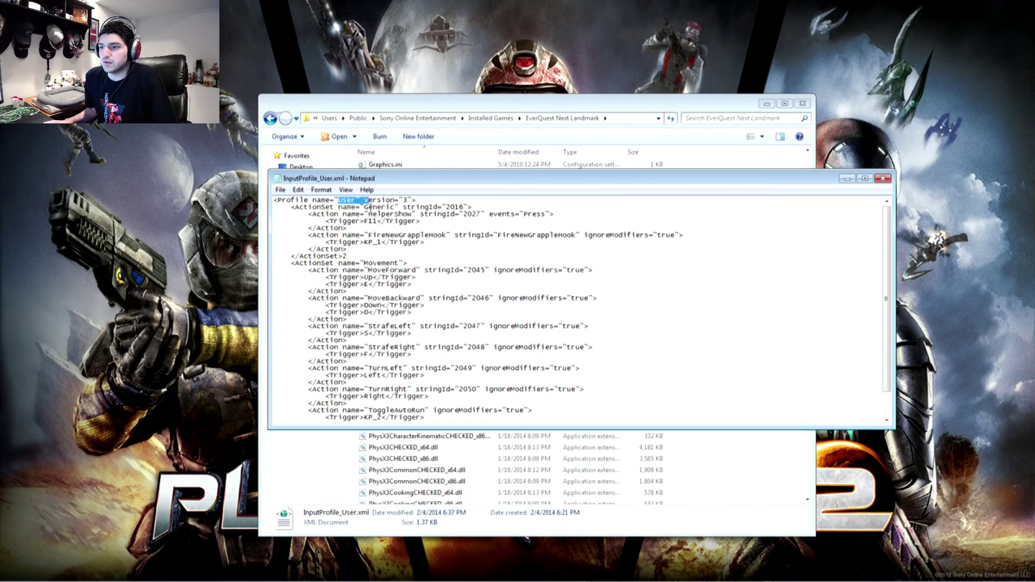
click(371, 212)
scroll(384, 322, down, 2)
scroll(384, 323, up, 2)
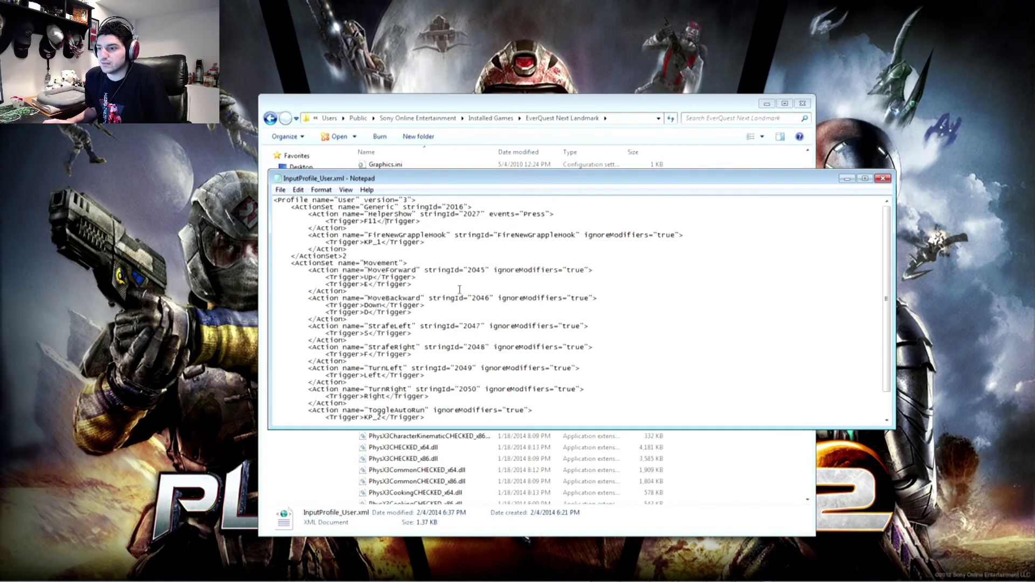
scroll(459, 290, down, 2)
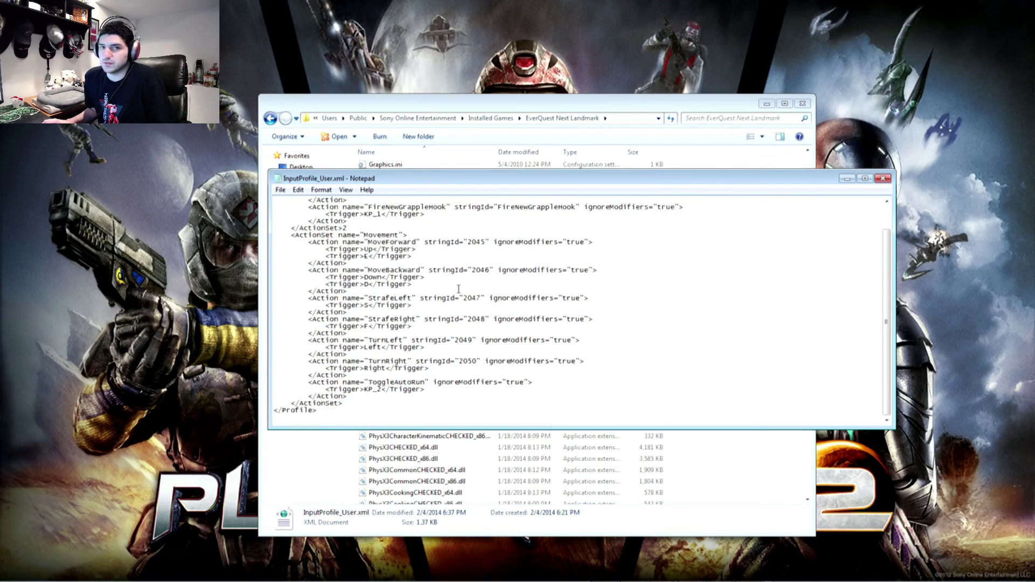
scroll(459, 290, up, 2)
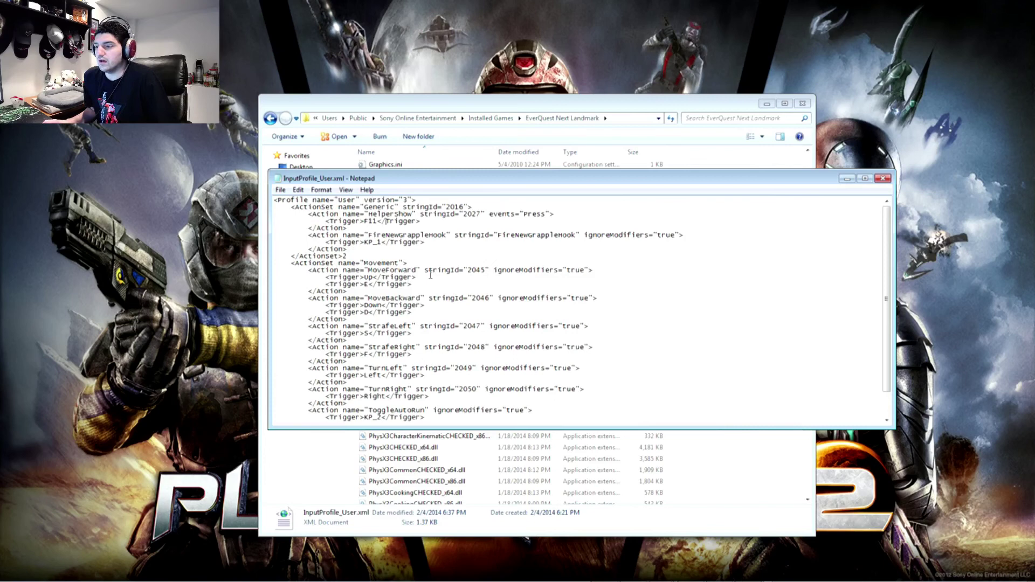